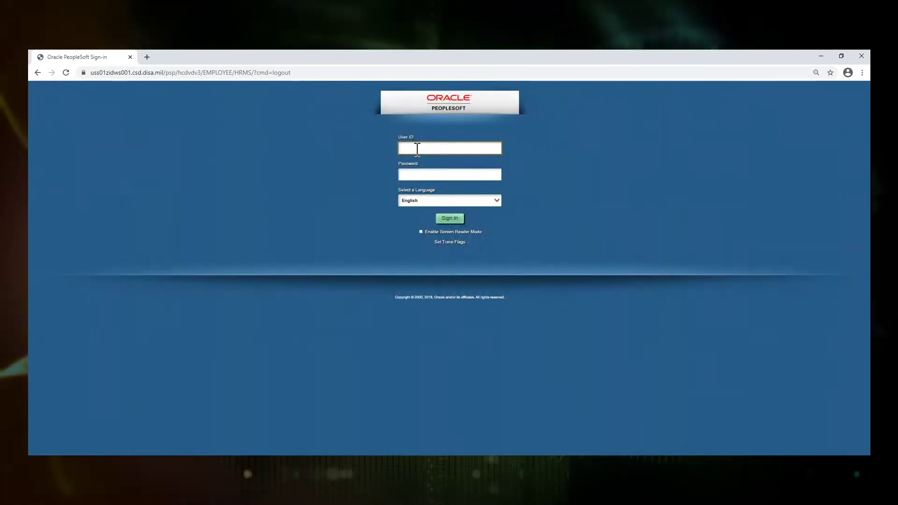
- Enter the user ID and the account password on the IPPS-A sign-in form
click(417, 149)
text(LA)
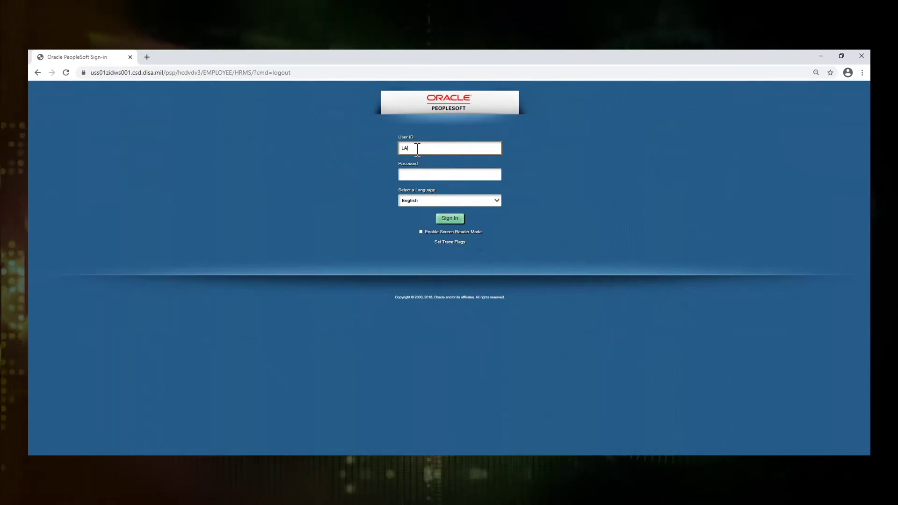
text(_HRFOR)
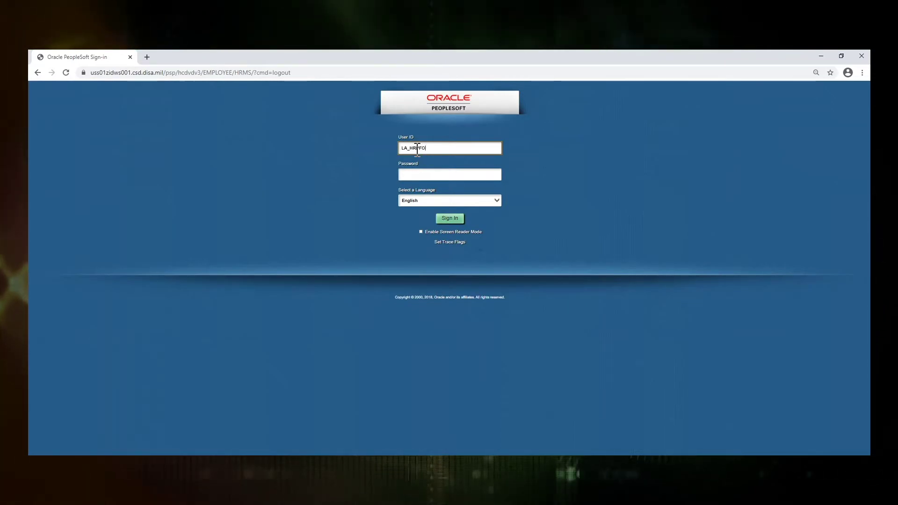
key(Tab)
text(*****)
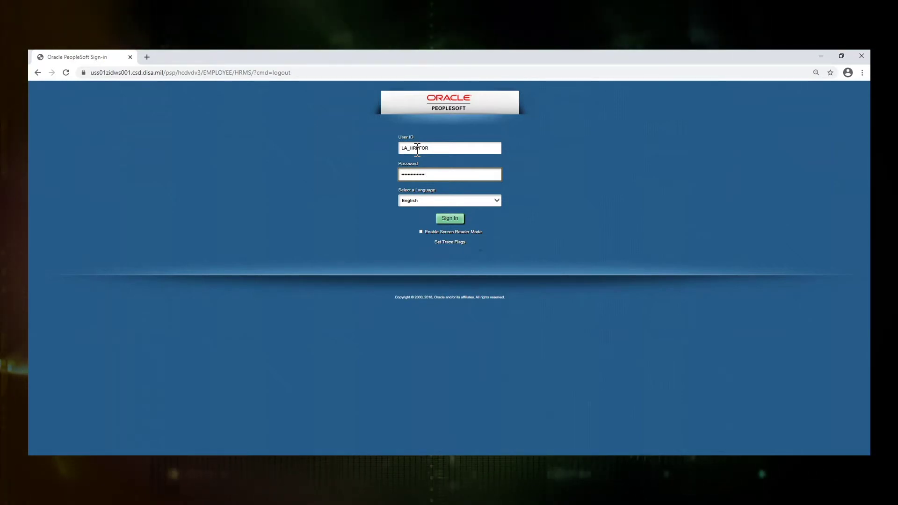
- Sign in and go to Workforce Administration > Assignment Tracking > Unit Slotting
click(450, 218)
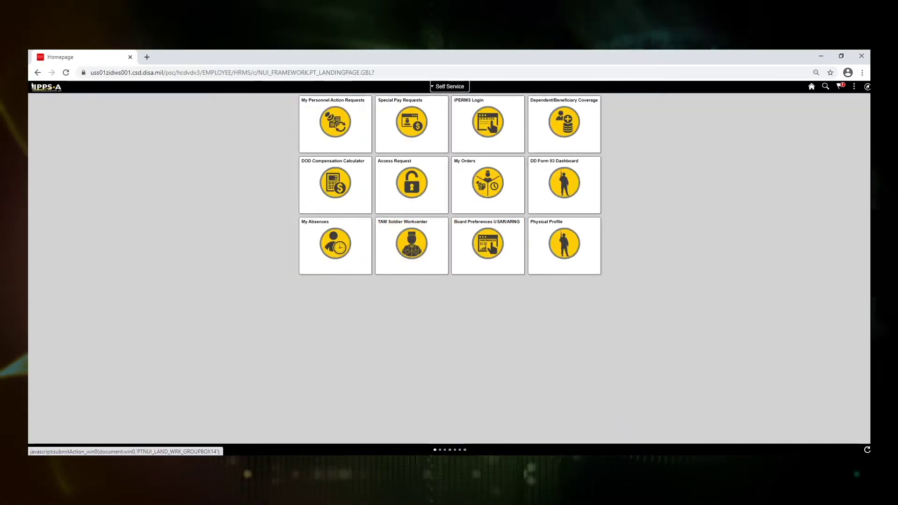
click(867, 86)
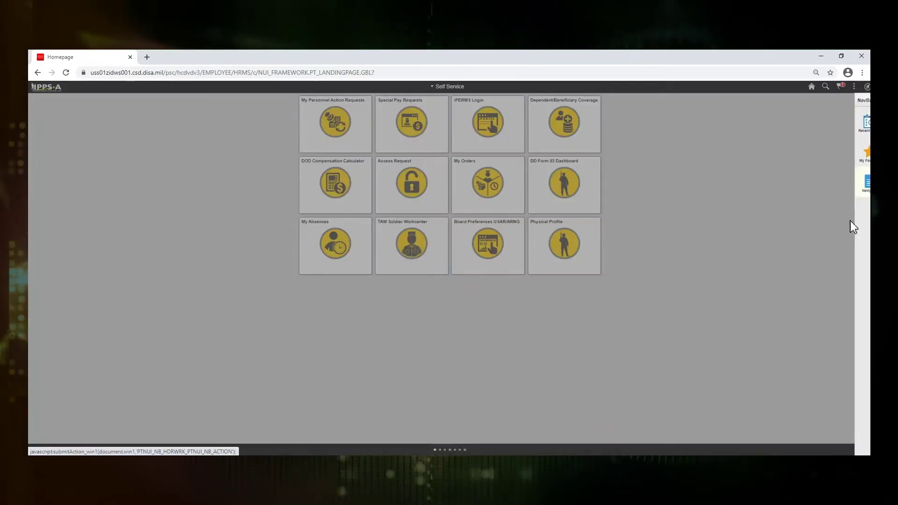
click(855, 186)
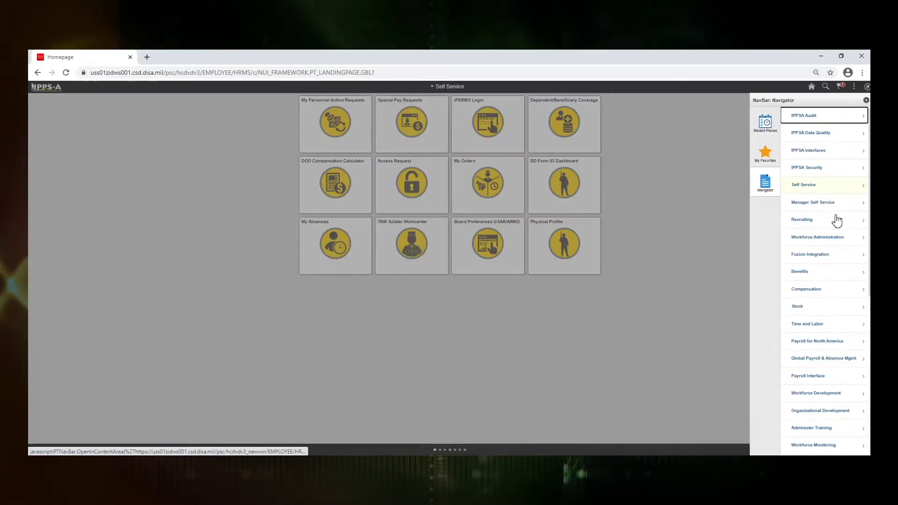
click(825, 238)
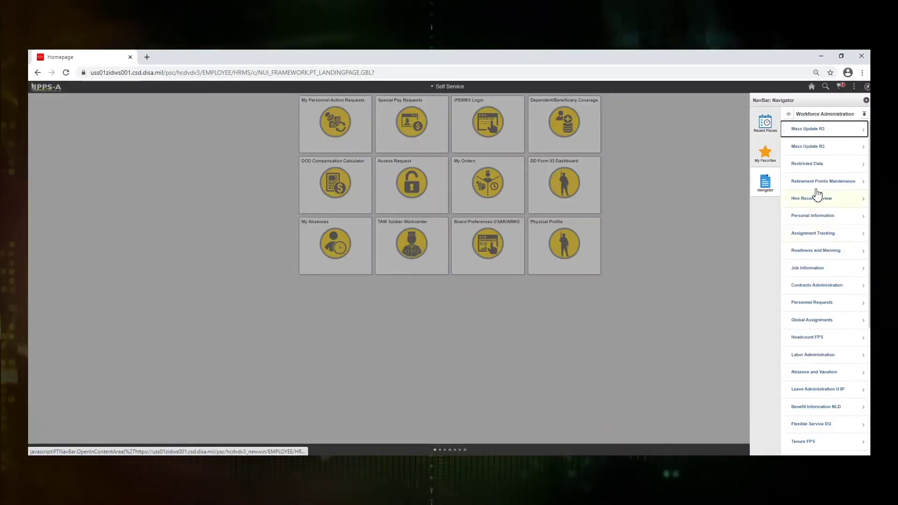
click(821, 238)
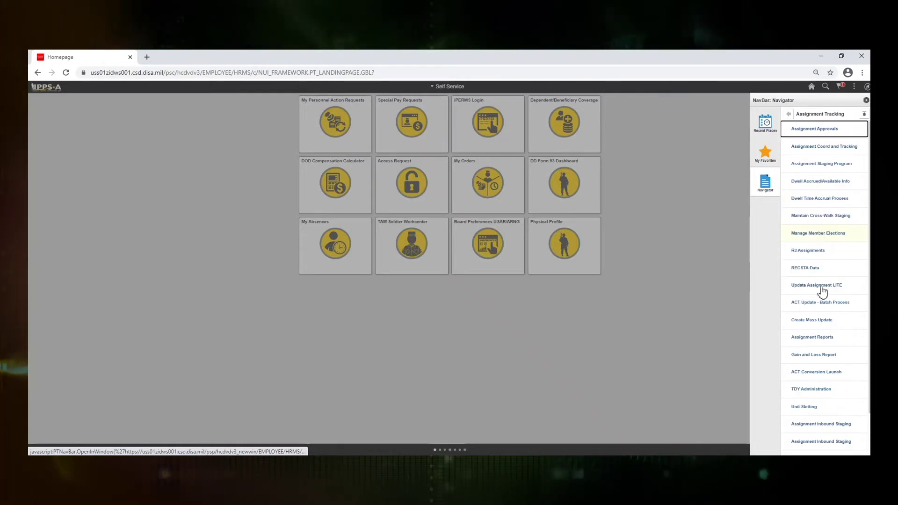
click(796, 407)
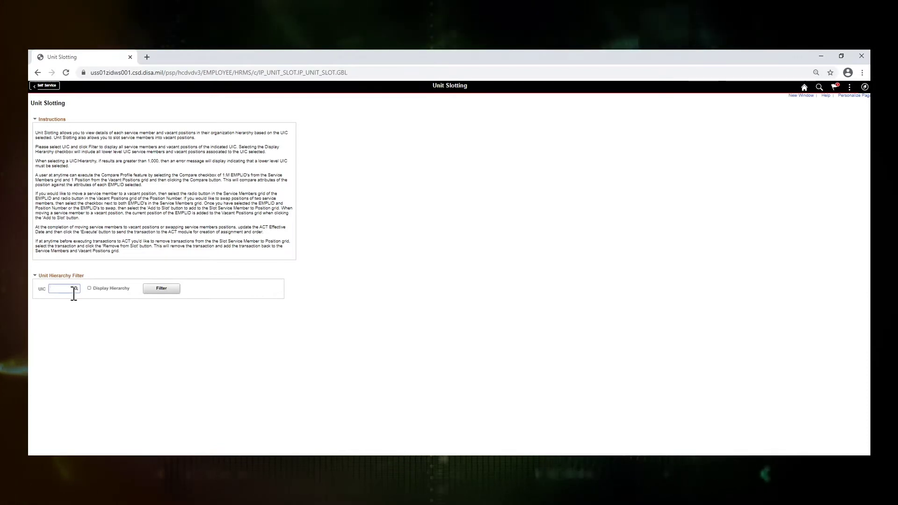
- Filter on UIC WABJT0 and show all of its service members at once
text(B)
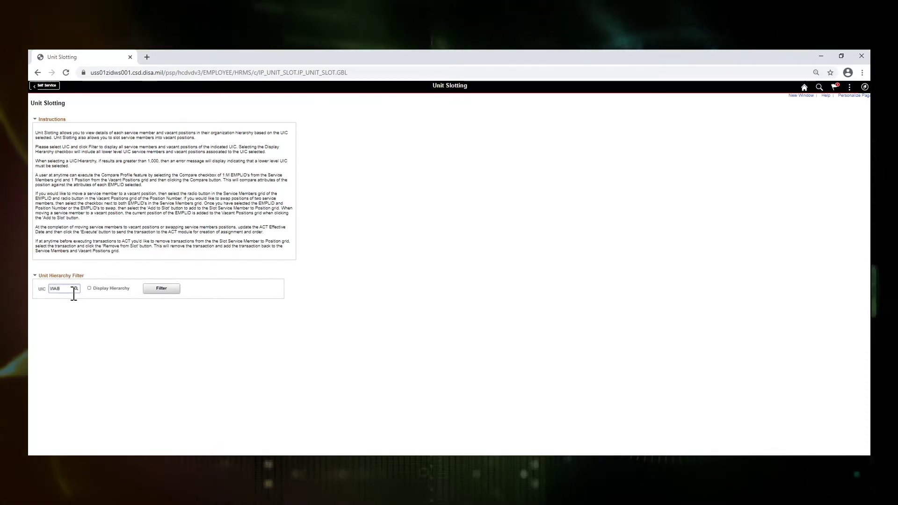
text(JT0)
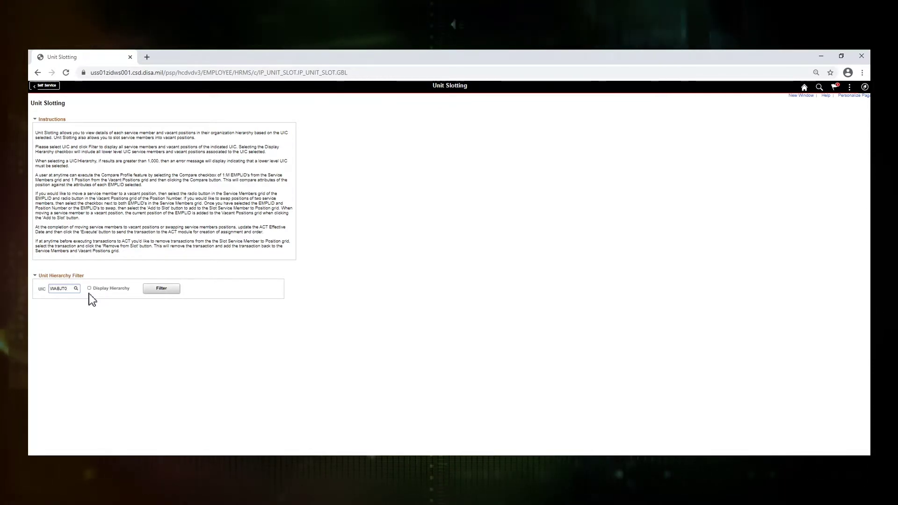
click(161, 288)
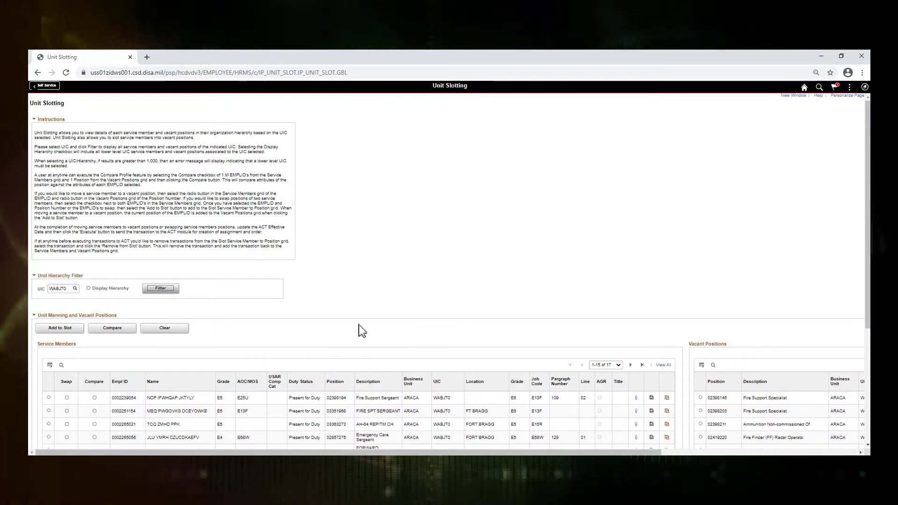
click(663, 364)
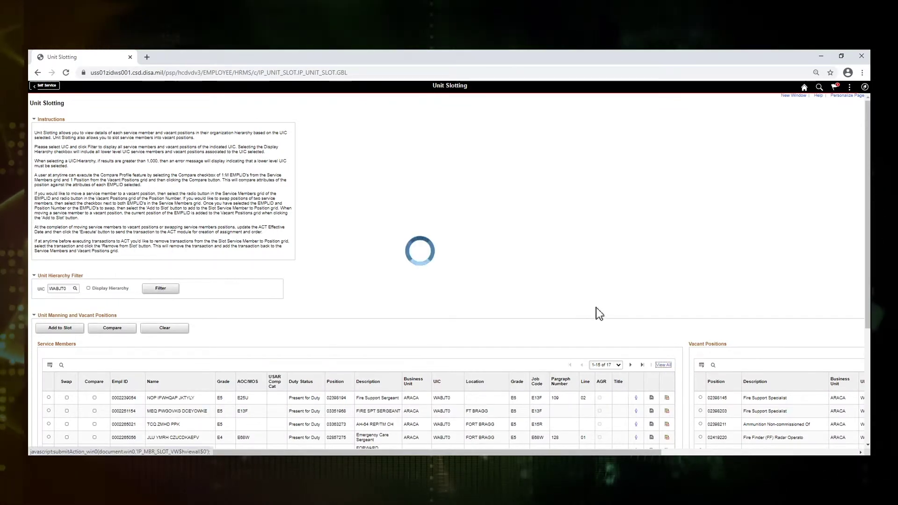
- Select the first soldier in the Service Members grid and view their profile, showing job code E25U
scroll(596, 308, down, 3)
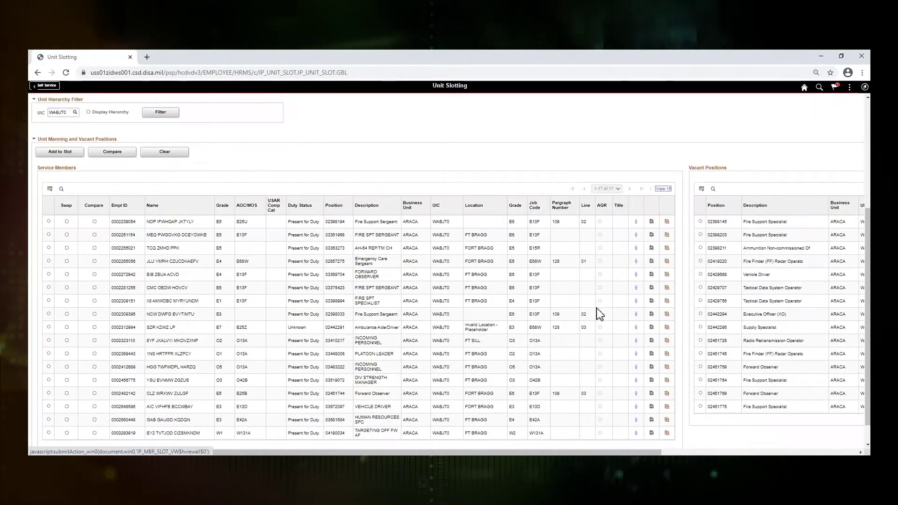
scroll(584, 347, down, 1)
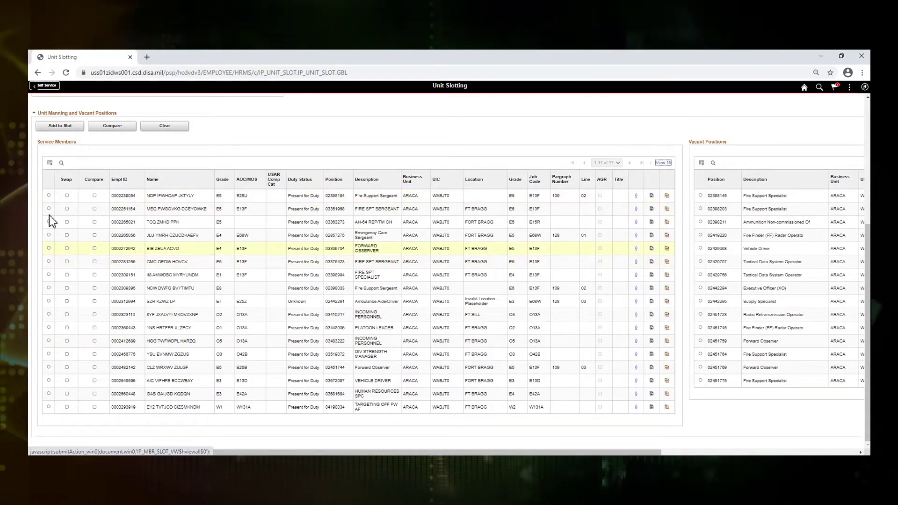
click(49, 195)
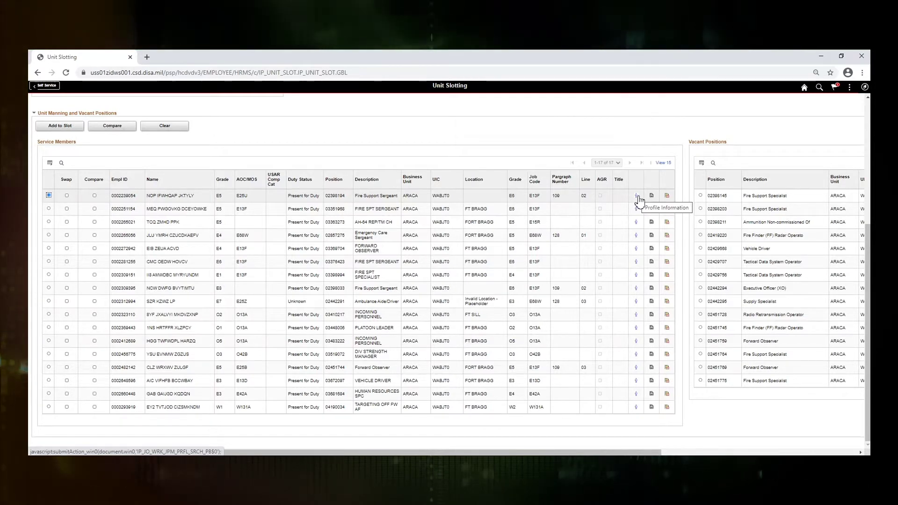
click(636, 197)
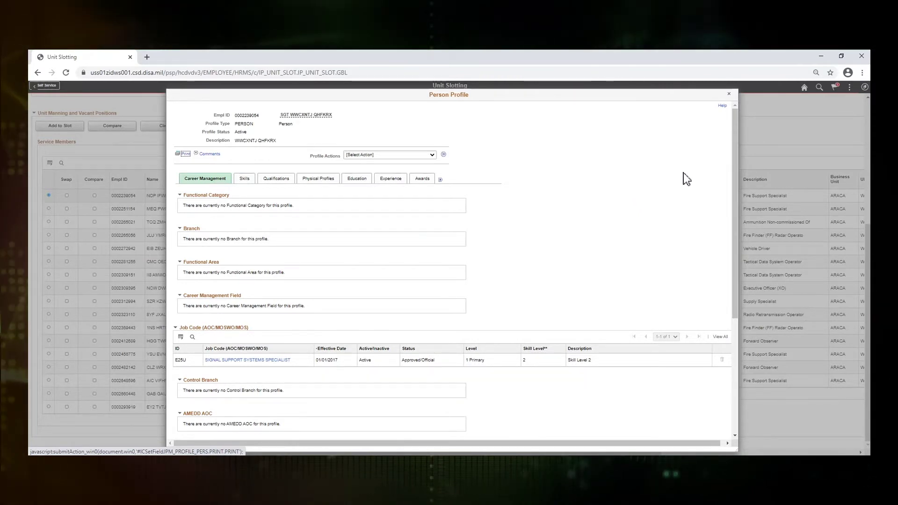
click(728, 95)
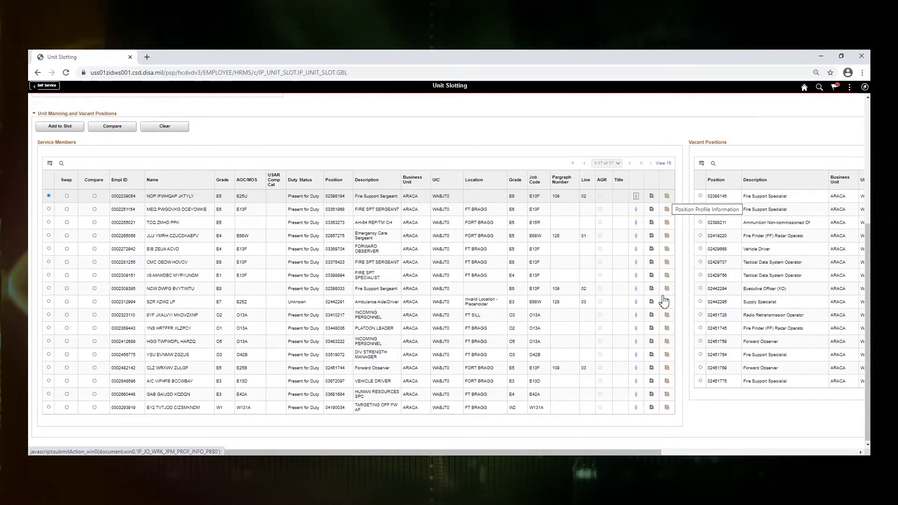
drag(647, 453, 842, 452)
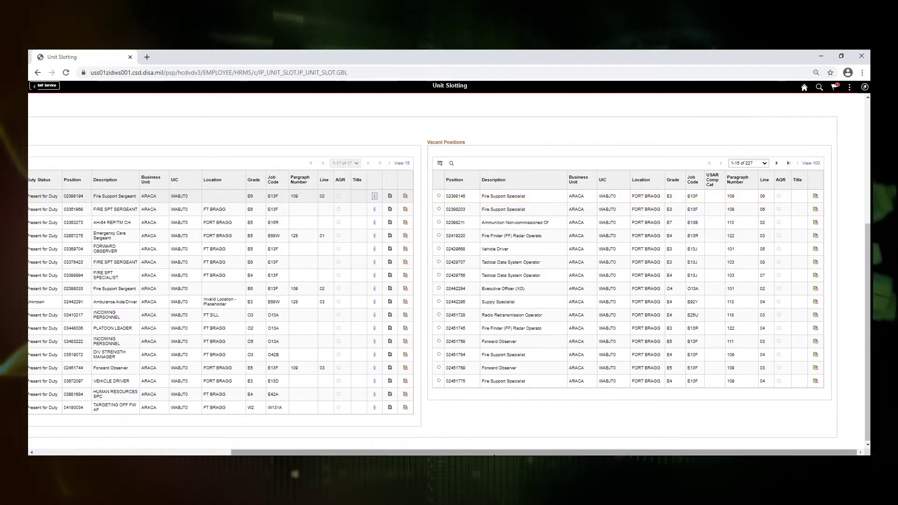
drag(492, 453, 297, 455)
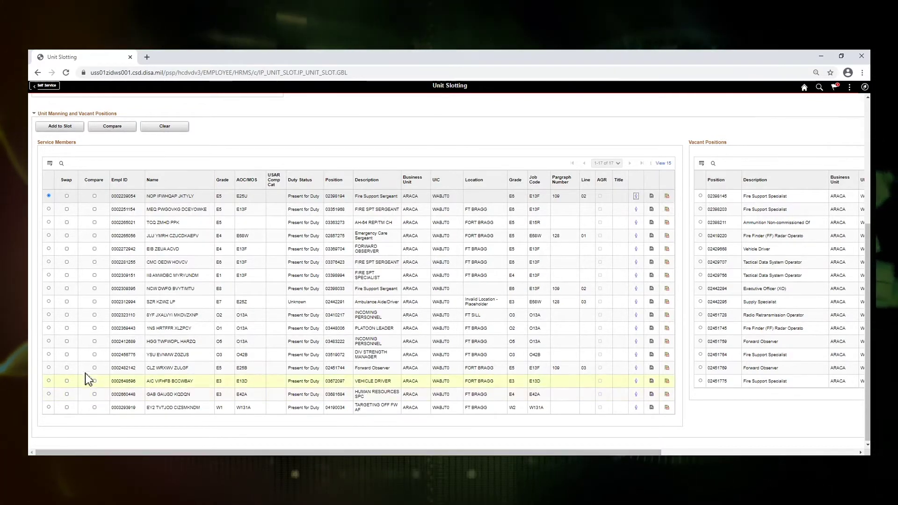
- Select the soldier holding Forward Observer position 02451744
click(48, 368)
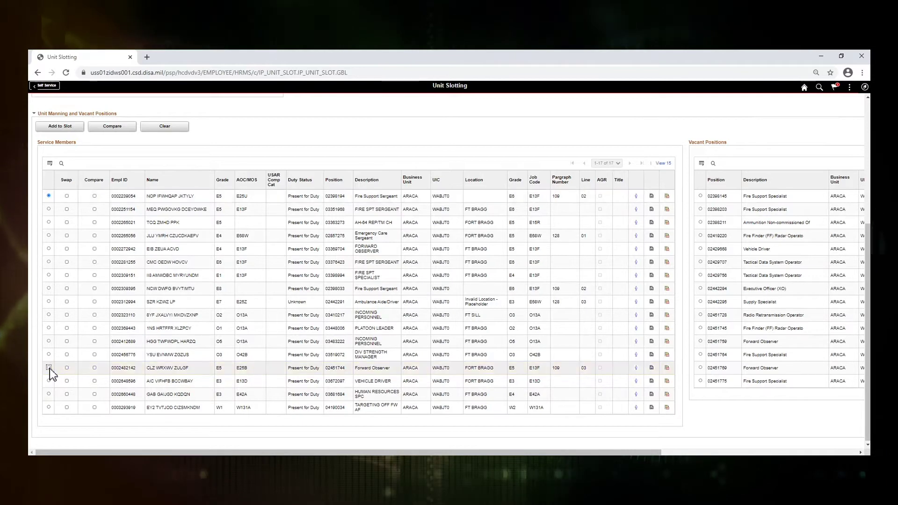
click(133, 379)
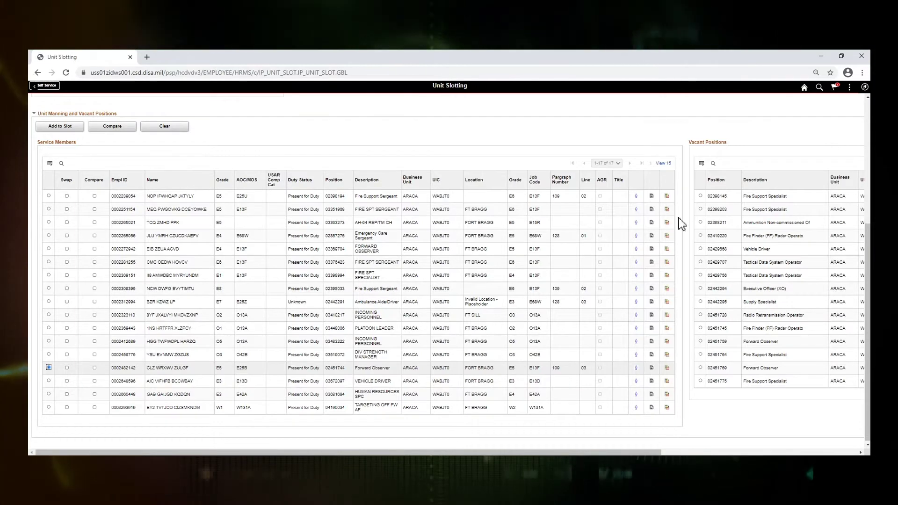
click(859, 452)
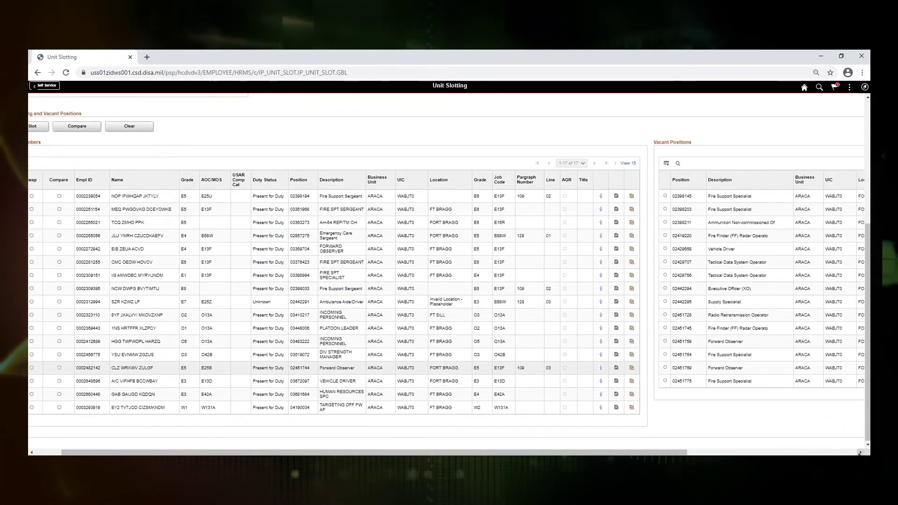
click(859, 453)
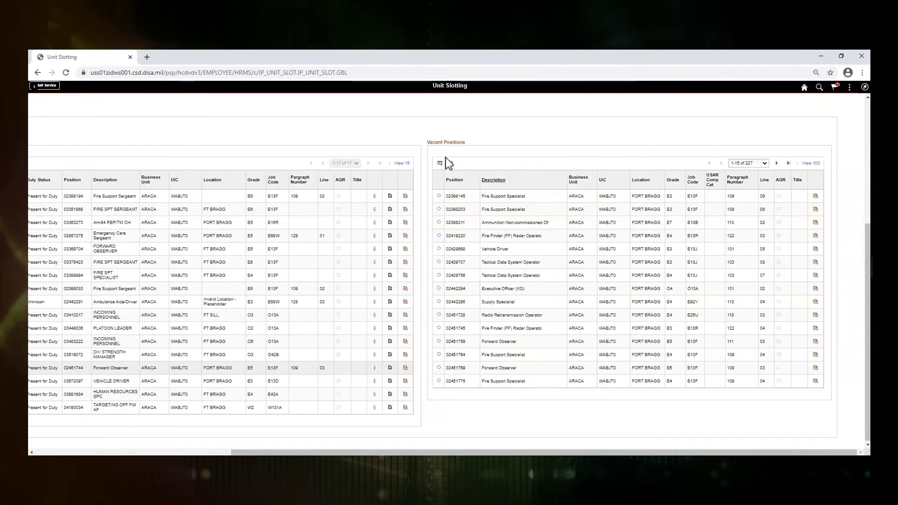
- Find vacant Forward Observer position 02866937 and select it for slotting
click(452, 164)
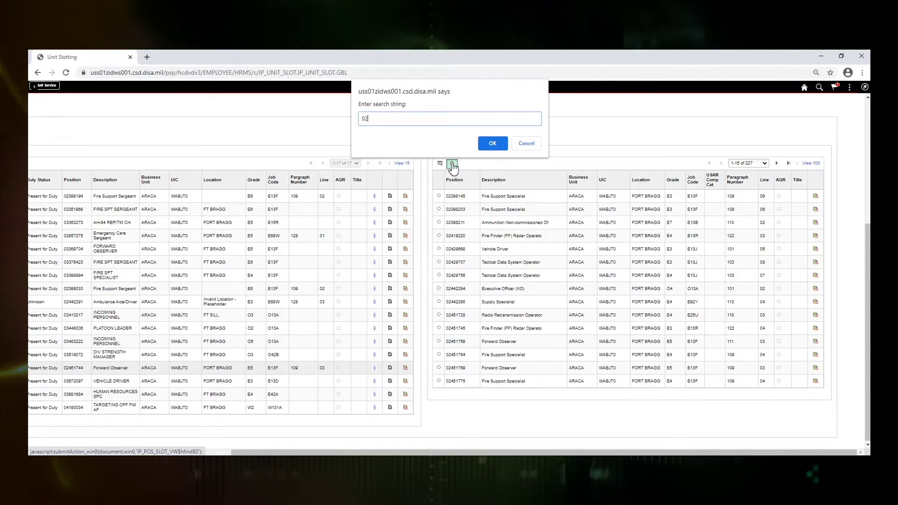
text(02866937)
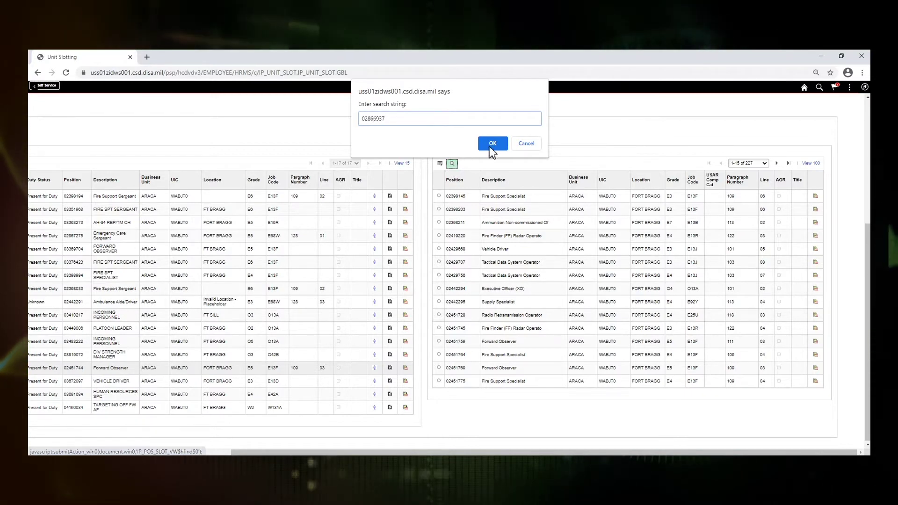
click(488, 147)
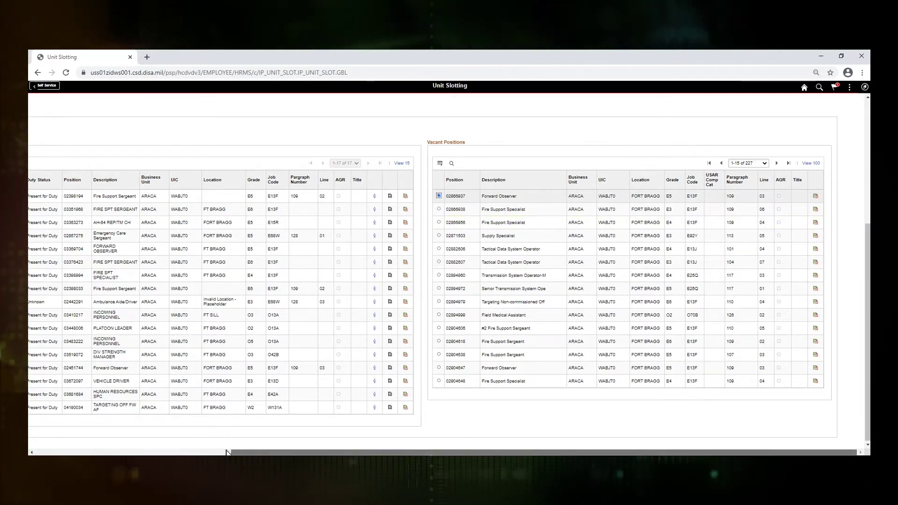
scroll(52, 437, left, 5)
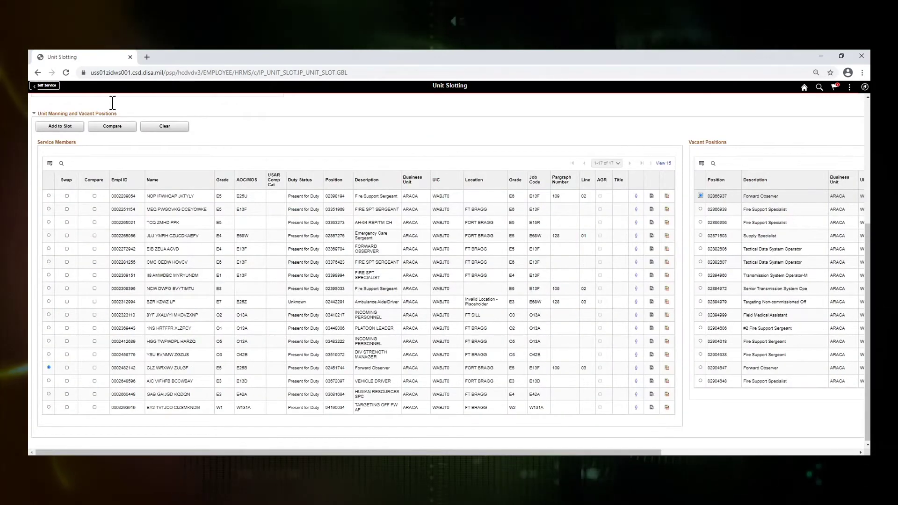
click(68, 129)
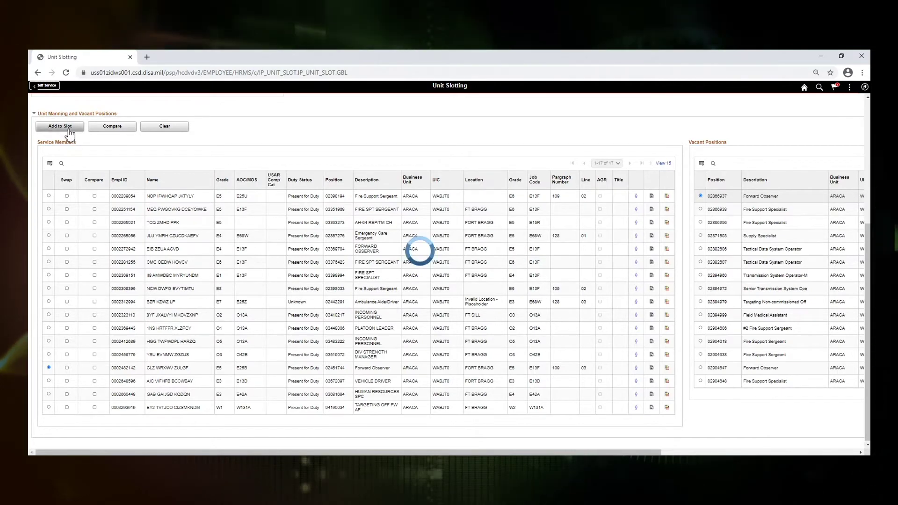
- Check the staged slot row, then select the Emergency Care Sergeant soldier next
scroll(215, 411, down, 2)
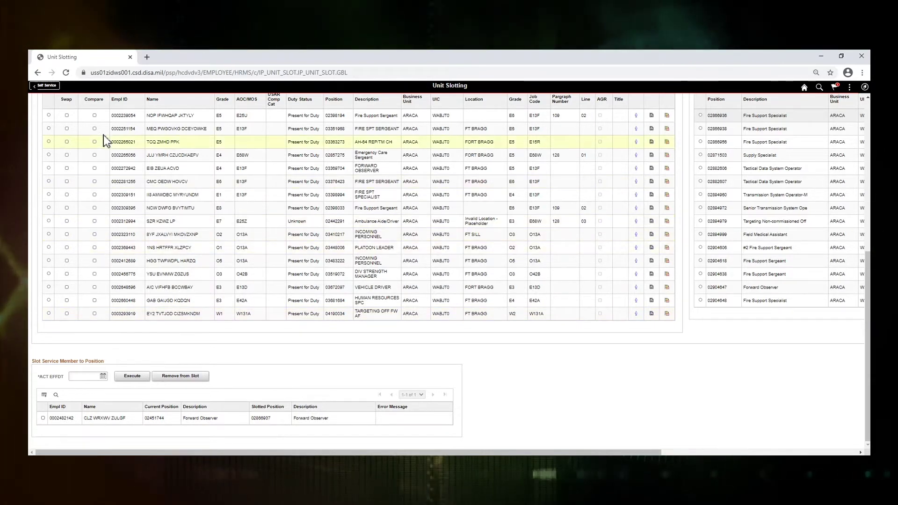
click(48, 154)
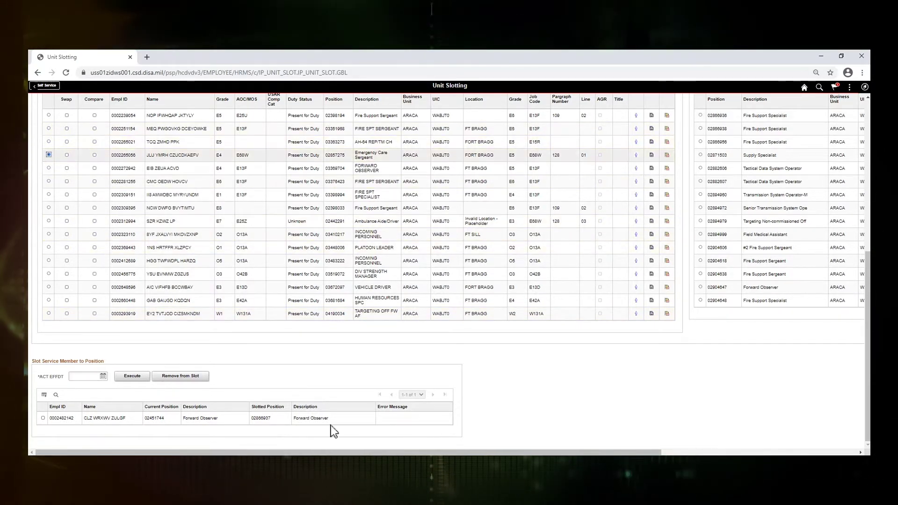
- Search the vacant positions for 02932572 and select that position
scroll(333, 430, right, 1)
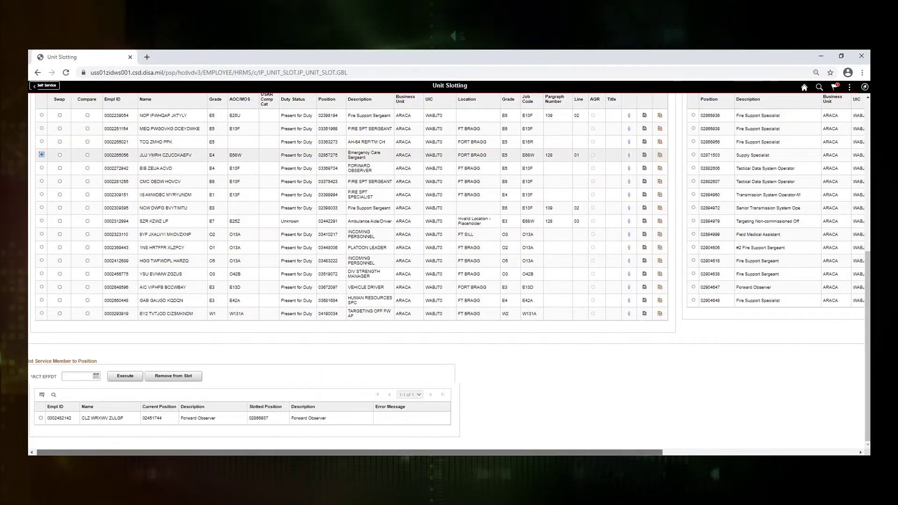
scroll(602, 301, right, 5)
scroll(516, 185, up, 6)
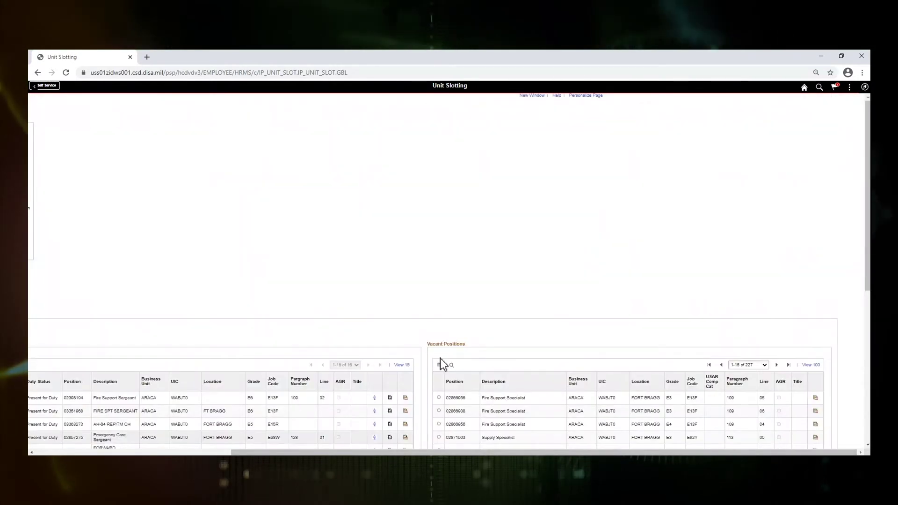
scroll(440, 363, down, 2)
click(452, 277)
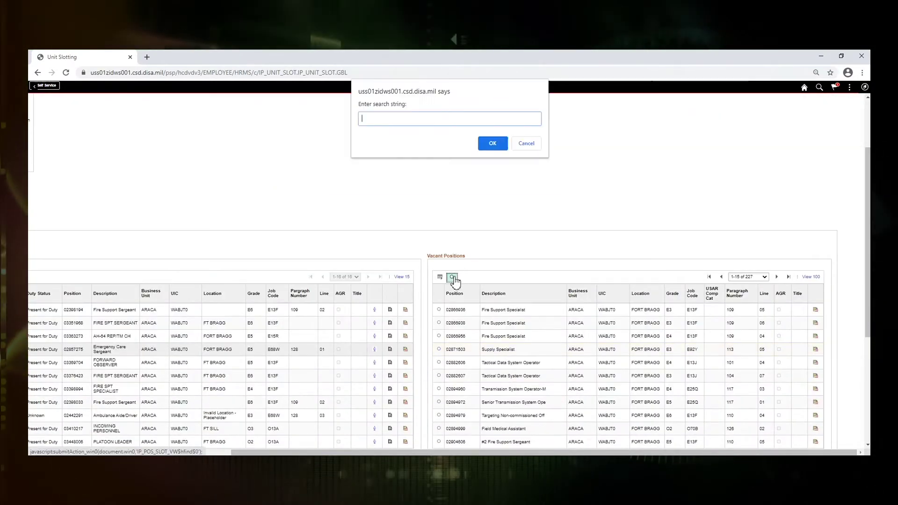
text(02932572)
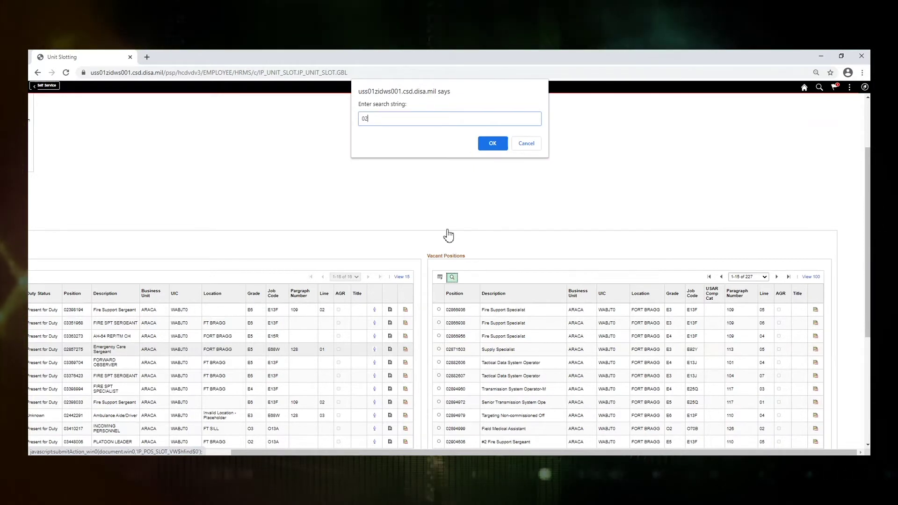
click(492, 146)
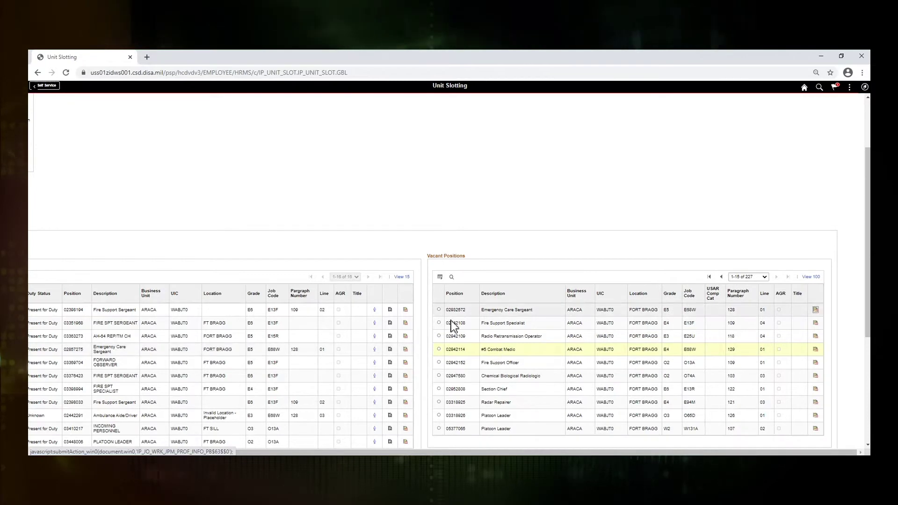
click(439, 310)
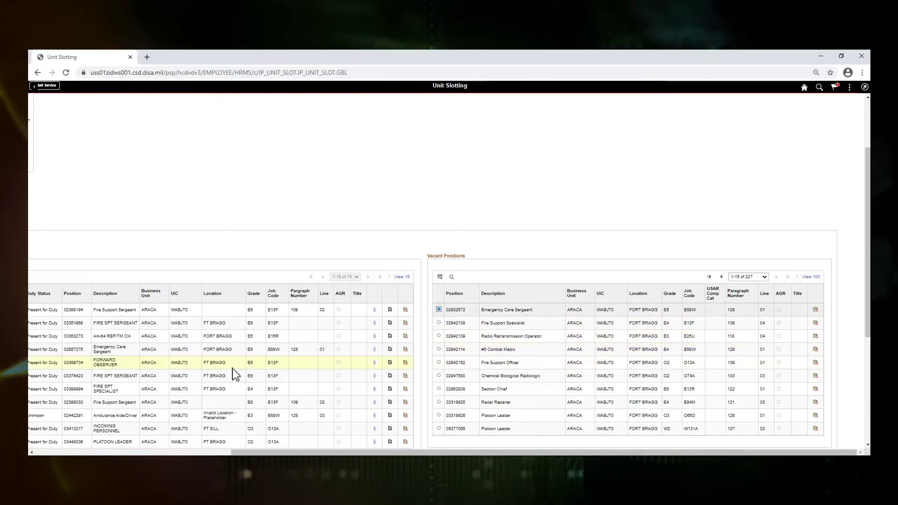
- Queue the Emergency Care Sergeant for position 02932572, giving two staged slot rows
scroll(209, 379, left, 5)
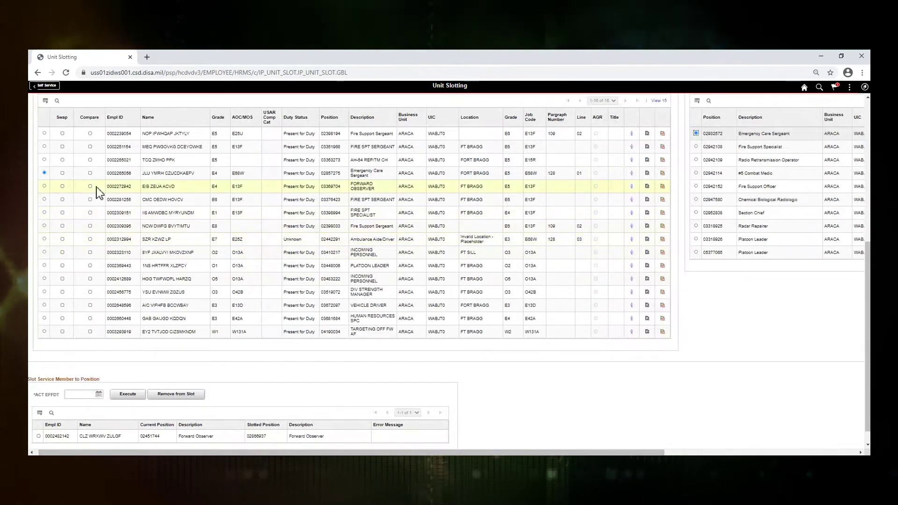
scroll(71, 163, up, 1)
click(55, 107)
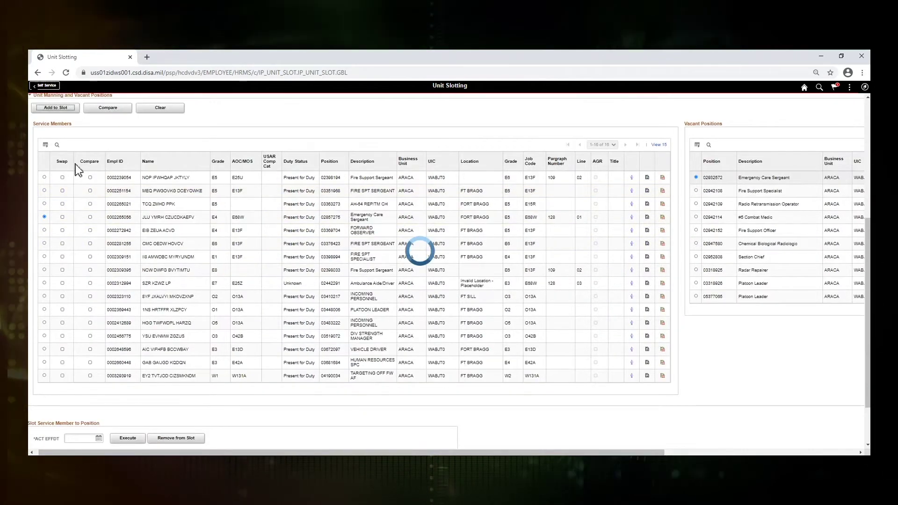
scroll(147, 275, down, 1)
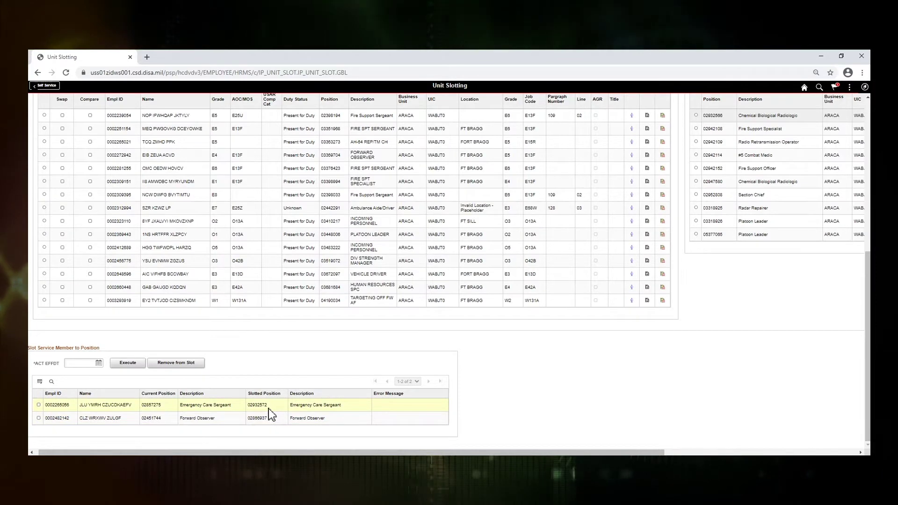
scroll(268, 407, up, 1)
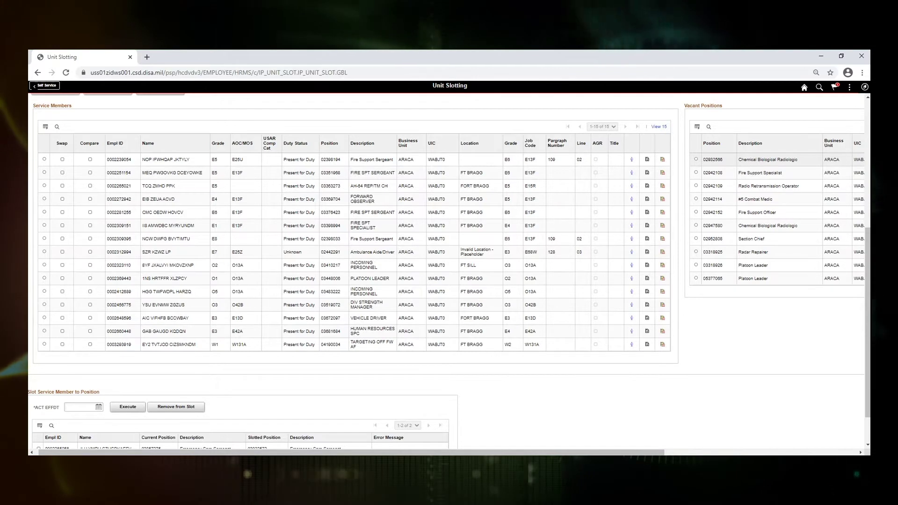
scroll(328, 452, left, 1)
- Tick Swap for the Fire Support Specialist and Fire Support Sergeant service members
click(177, 255)
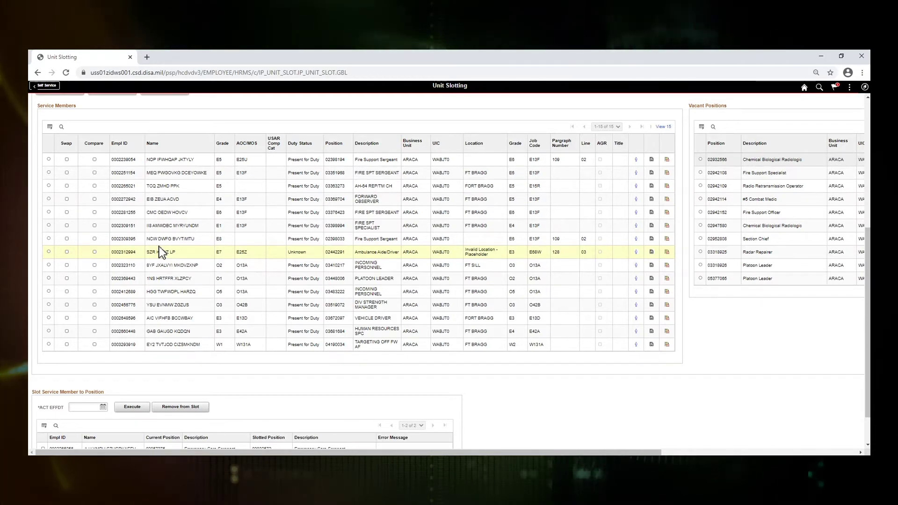
click(66, 226)
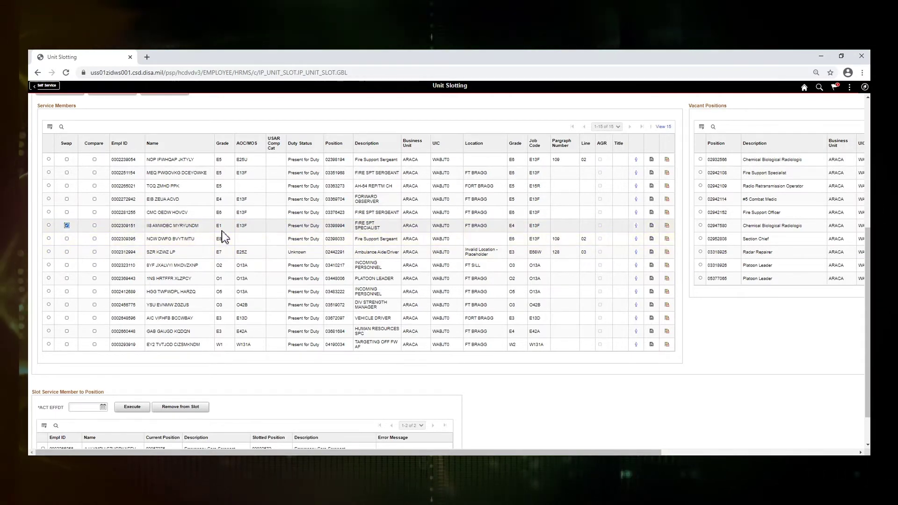
click(66, 213)
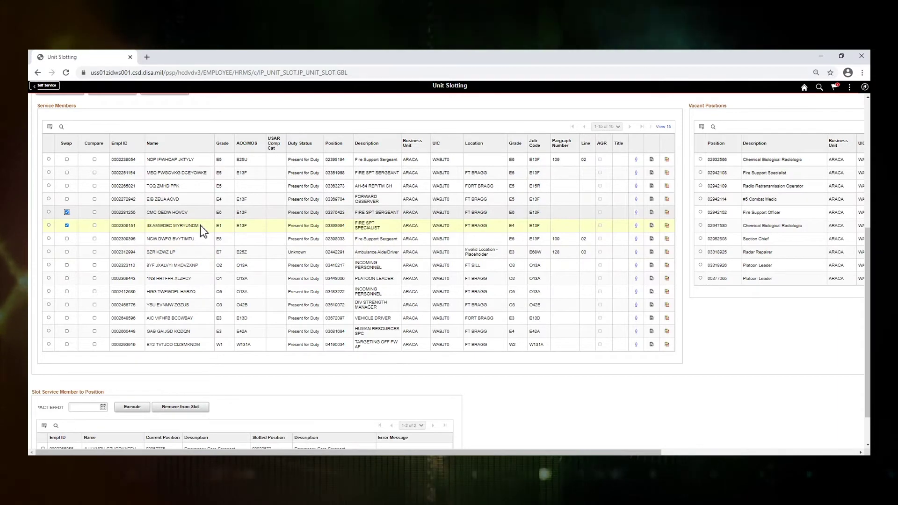
scroll(200, 226, up, 2)
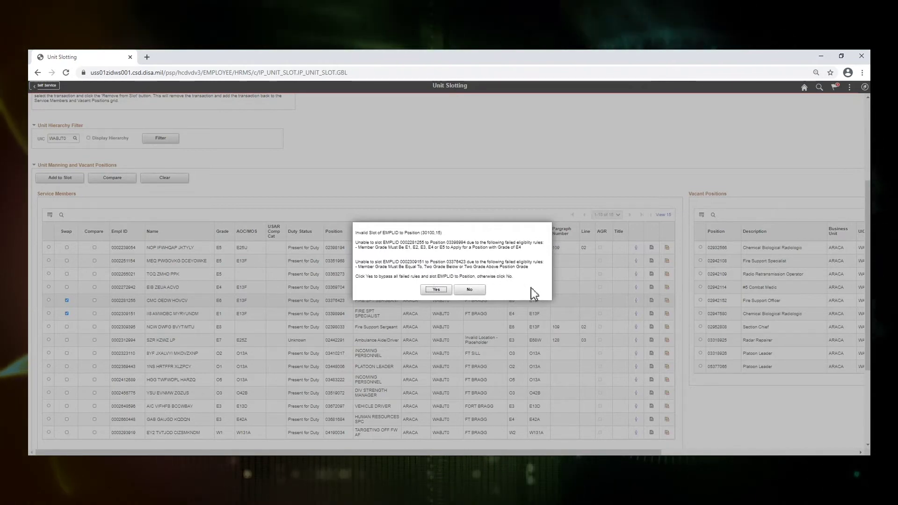
- Bypass the Invalid Slot grade-eligibility warning so the swap is added
drag(459, 192, 456, 181)
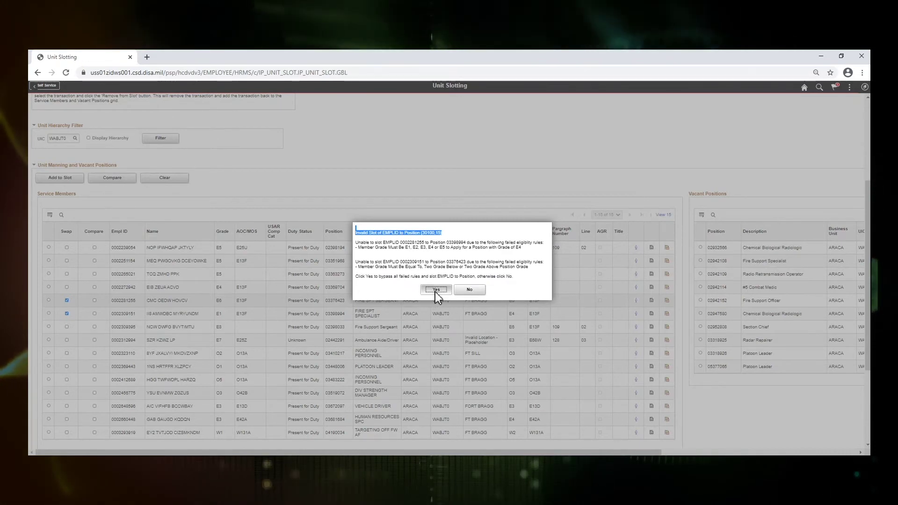
click(436, 290)
- Set the effective date of the staged slot rows to March 31, 2021 (03/31/2021)
scroll(214, 335, down, 2)
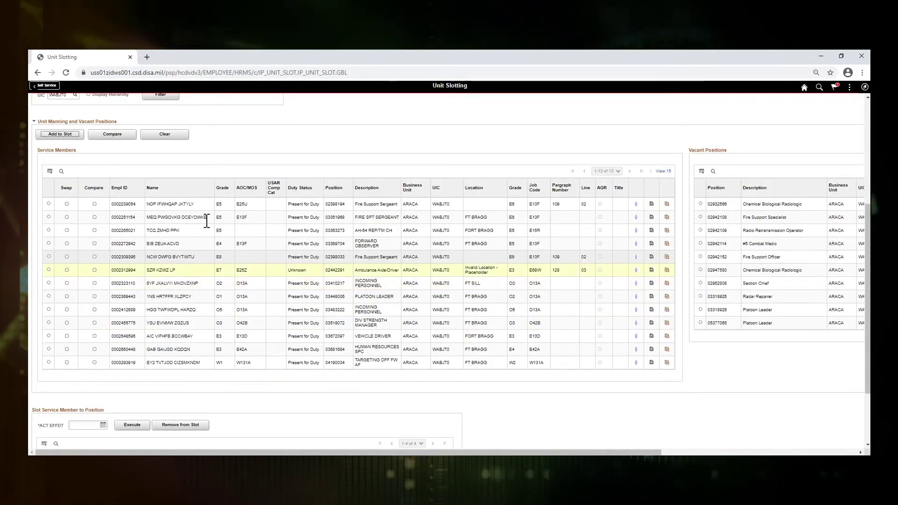
scroll(159, 406, down, 1)
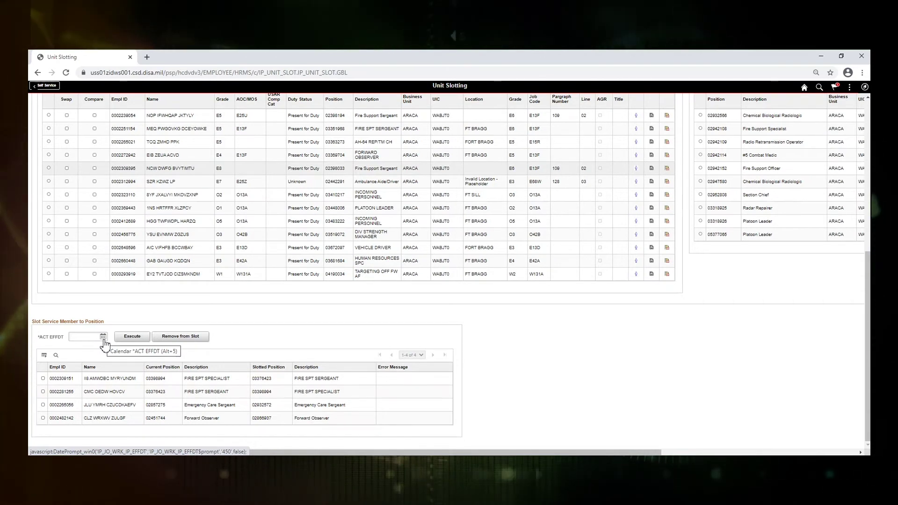
click(102, 337)
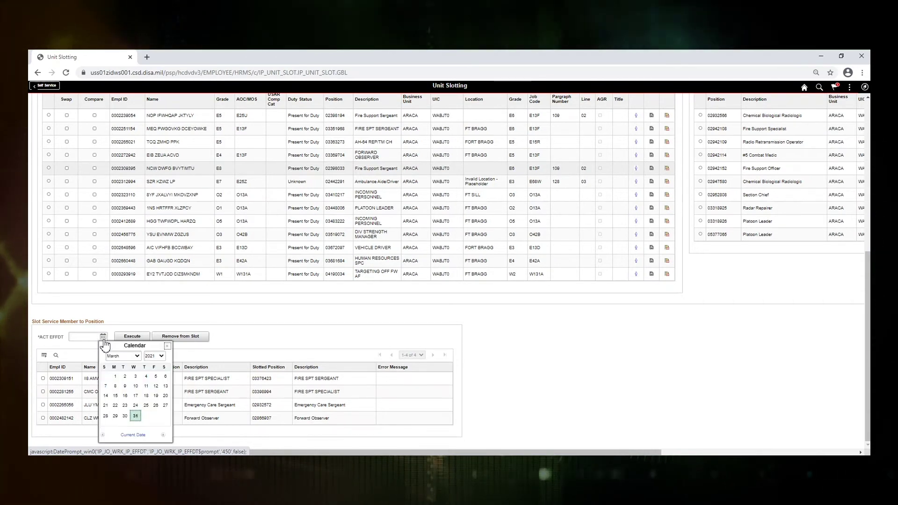
click(135, 416)
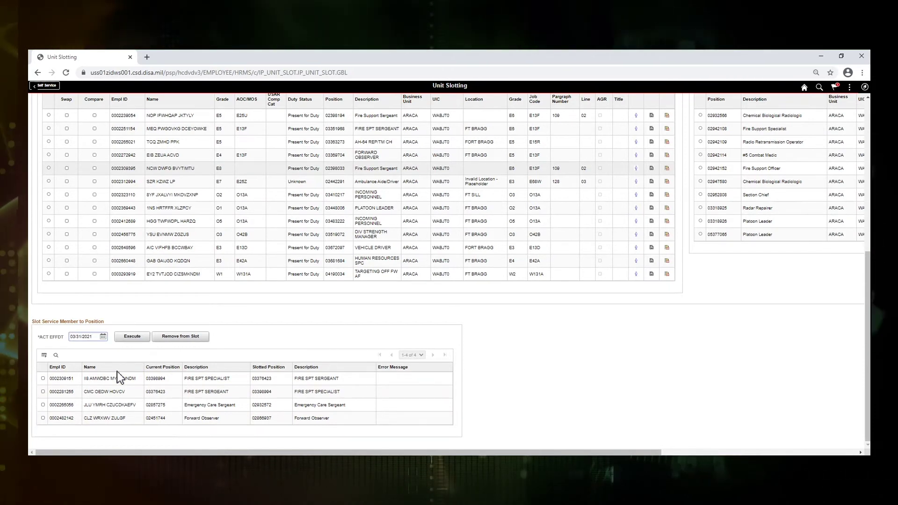
click(97, 337)
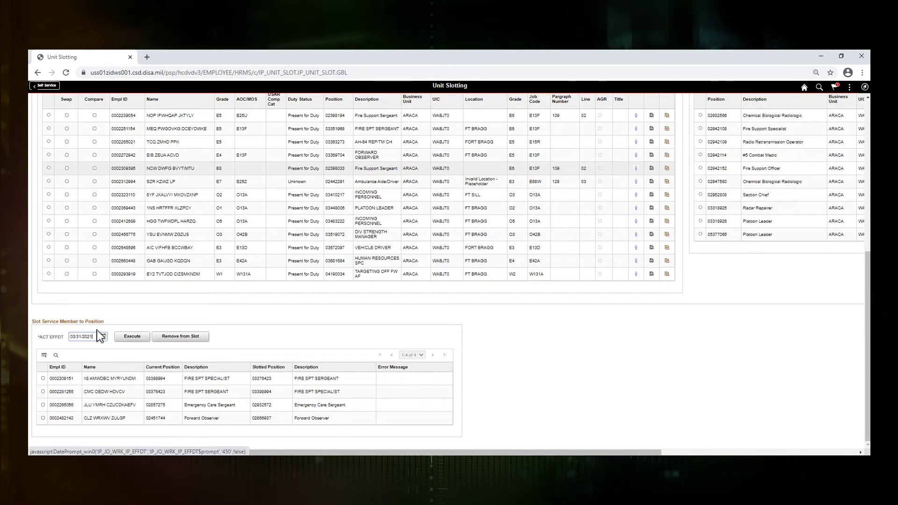
- Execute the four staged slot transactions, which triggers a date-out-of-range error for one soldier
click(125, 337)
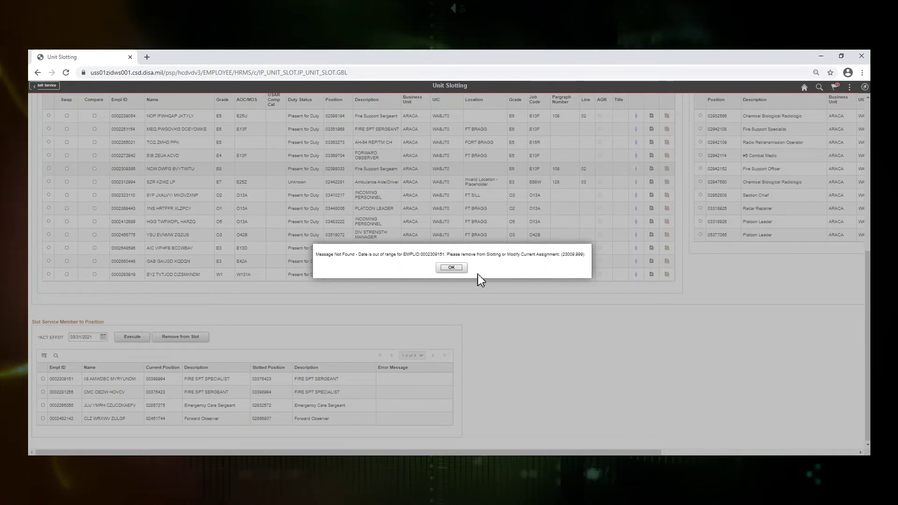
- Dismiss the date error, remove the failing swap row from pending slots, and execute the remaining transactions
click(451, 268)
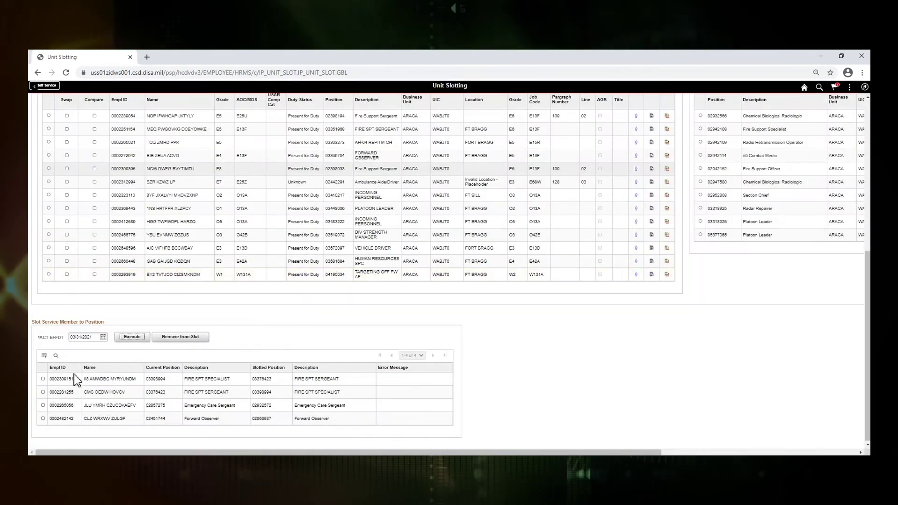
click(43, 379)
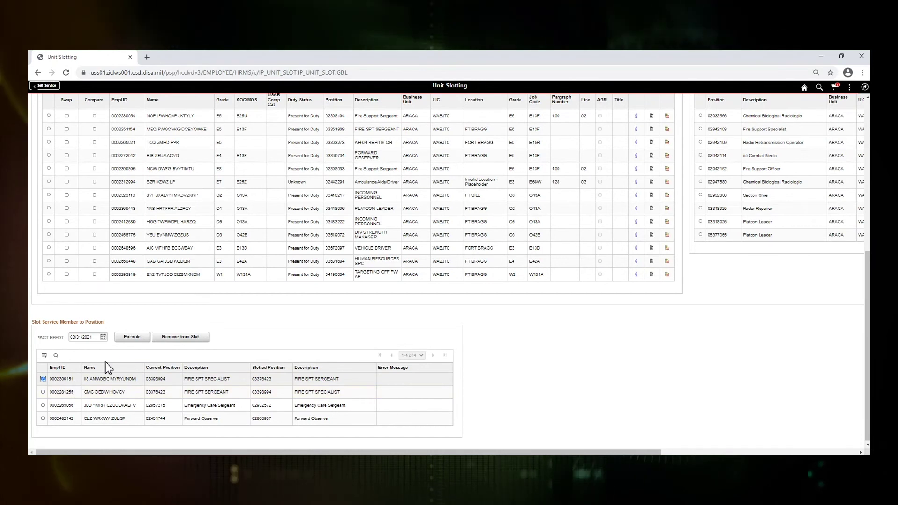
click(181, 337)
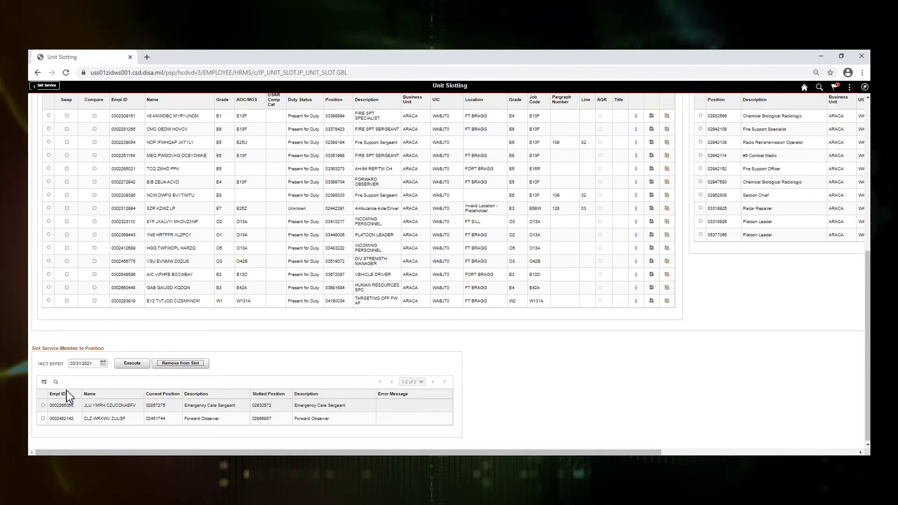
click(131, 367)
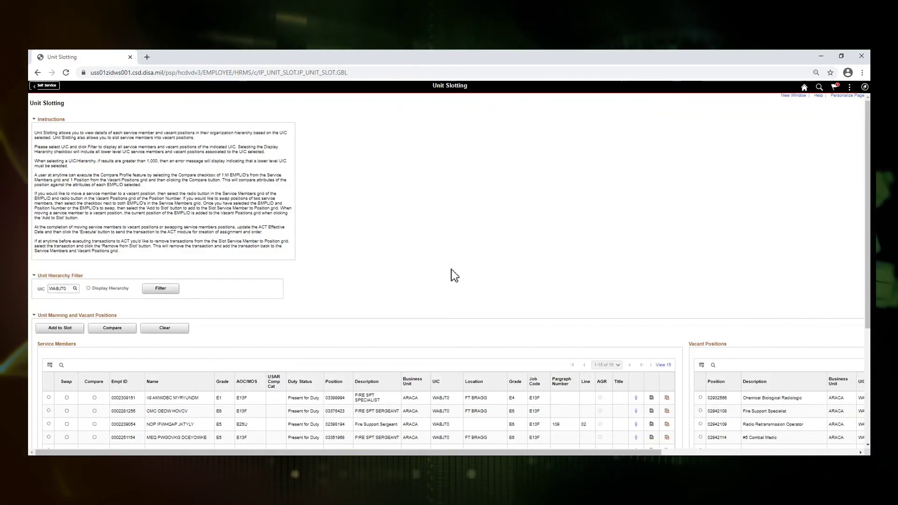
- Acknowledge the 'Successfully Slotted 2 Transaction(s)' message to return to Unit Slotting for WABJT0
click(451, 269)
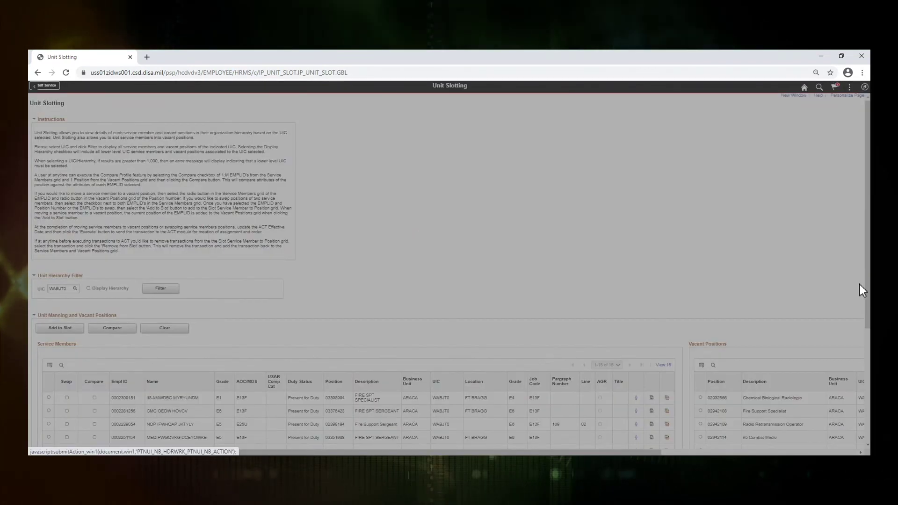
- Go to R3 Assignments through the Navigator and search by the soldier's employee ID
click(856, 185)
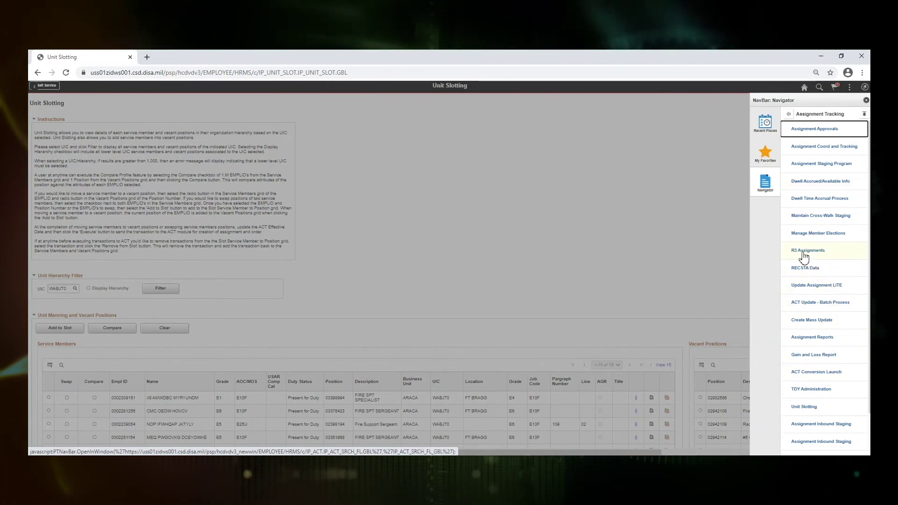
click(803, 253)
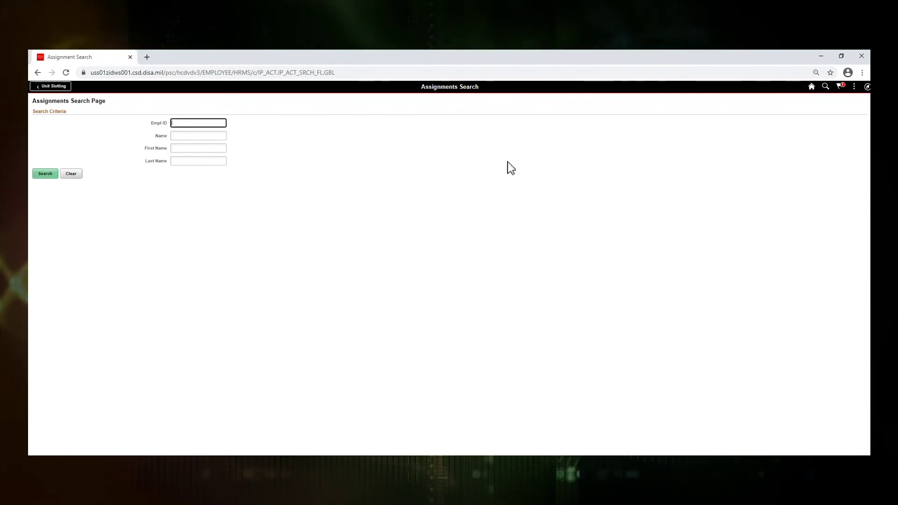
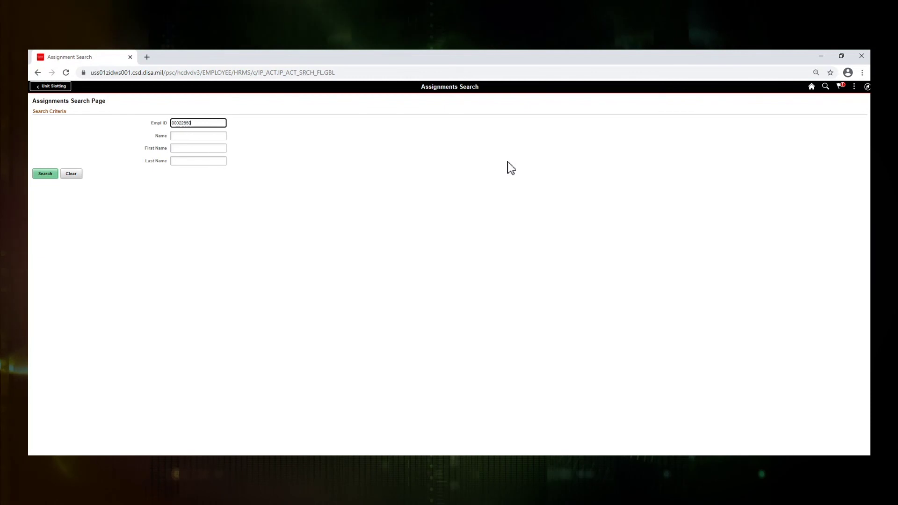
click(43, 175)
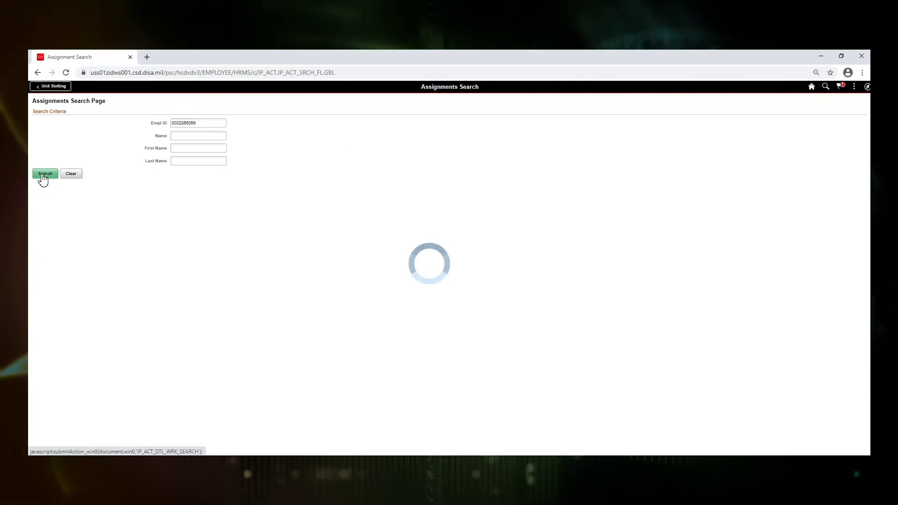